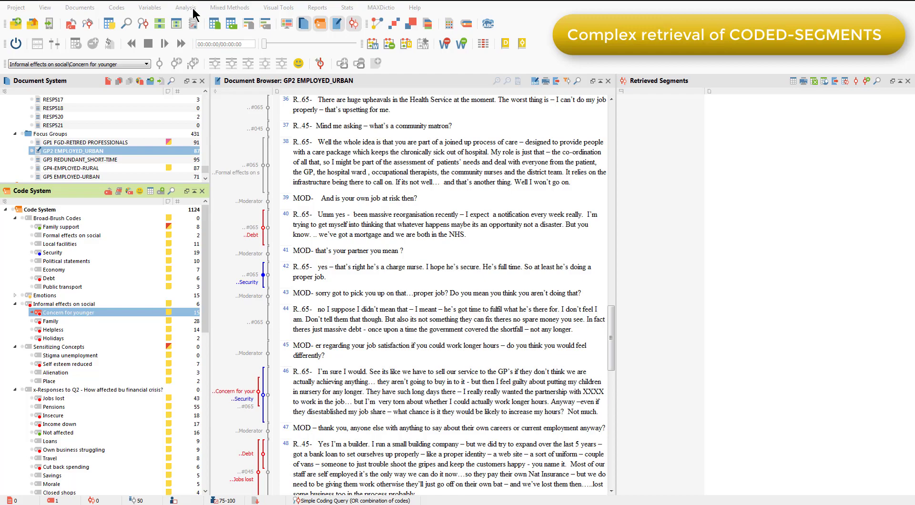
# Open the Coding Query settings, set to activated codes with a 75–100 weight filter.
pyautogui.click(193, 11)
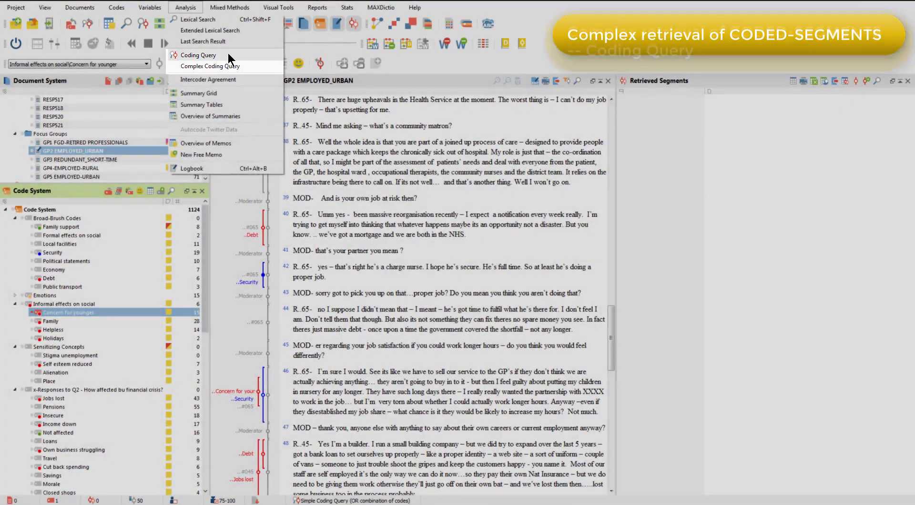
pyautogui.click(228, 53)
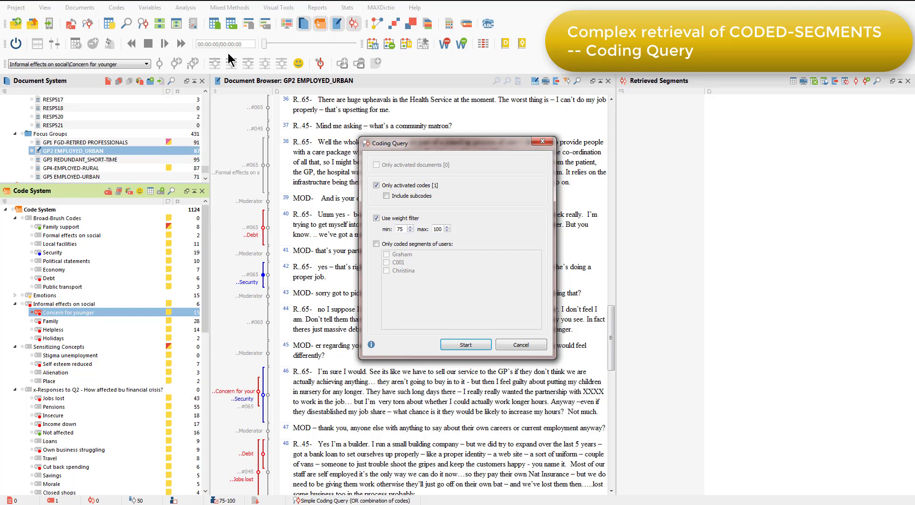
# Close the query settings and list Concern for younger's 15 coded segments from 5 documents.
pyautogui.click(542, 141)
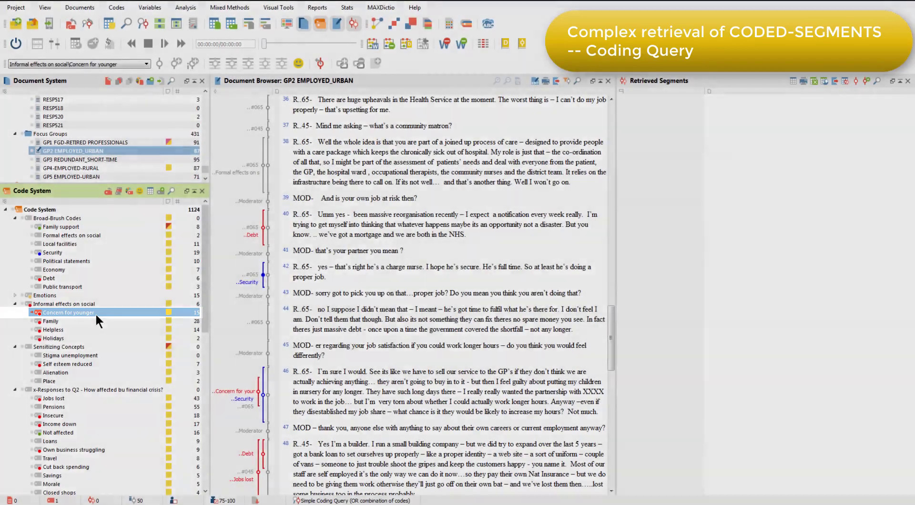
pyautogui.doubleClick(95, 313)
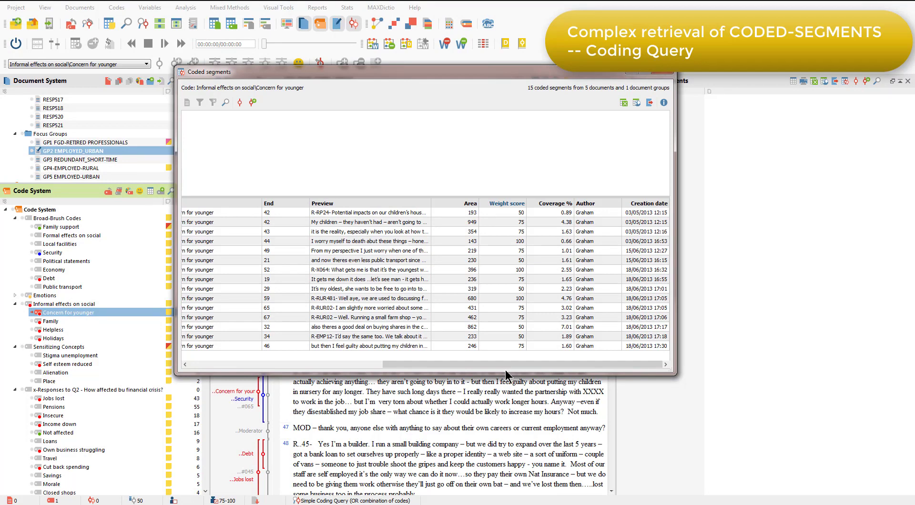
# Close the segments list and rerun the coding query for Concern for younger weighted 75–100.
pyautogui.click(662, 72)
pyautogui.click(186, 7)
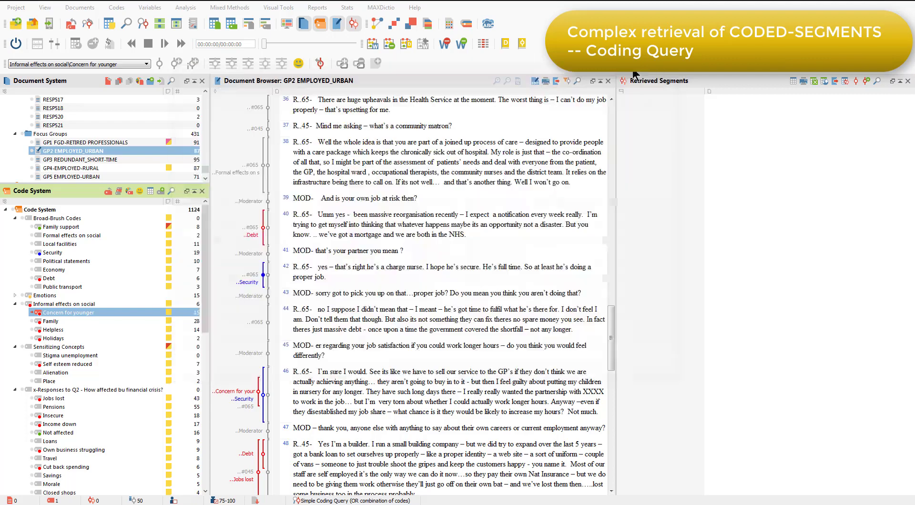
pyautogui.click(197, 60)
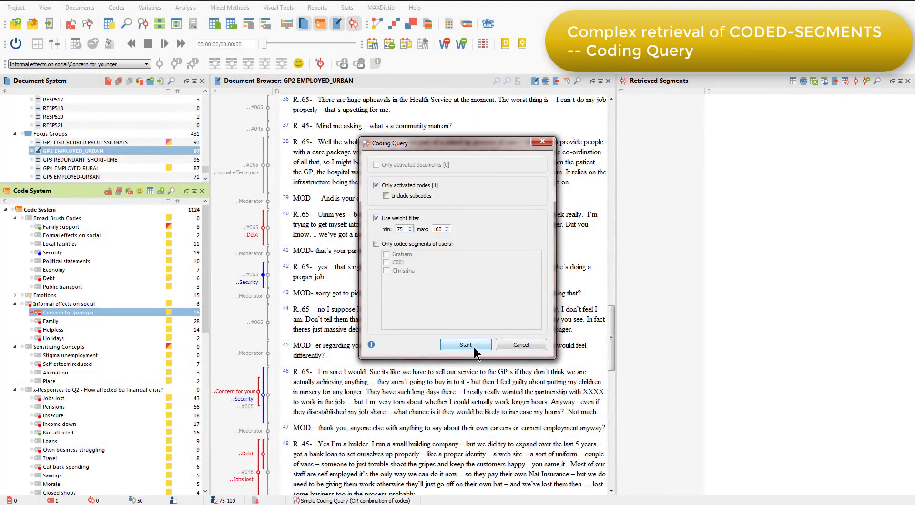
pyautogui.click(474, 349)
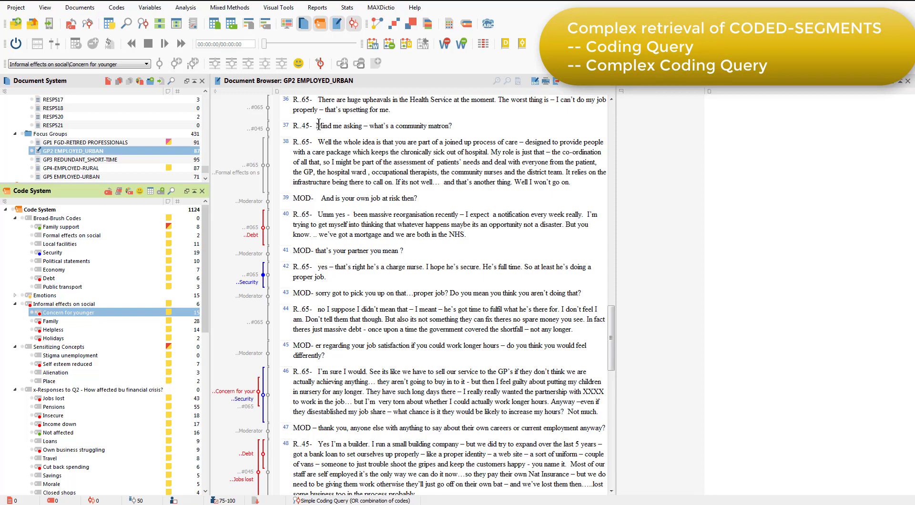
# Open the Complex Coding Query (Intersection, 75–100 weight filter) and expand its Function list.
pyautogui.click(186, 8)
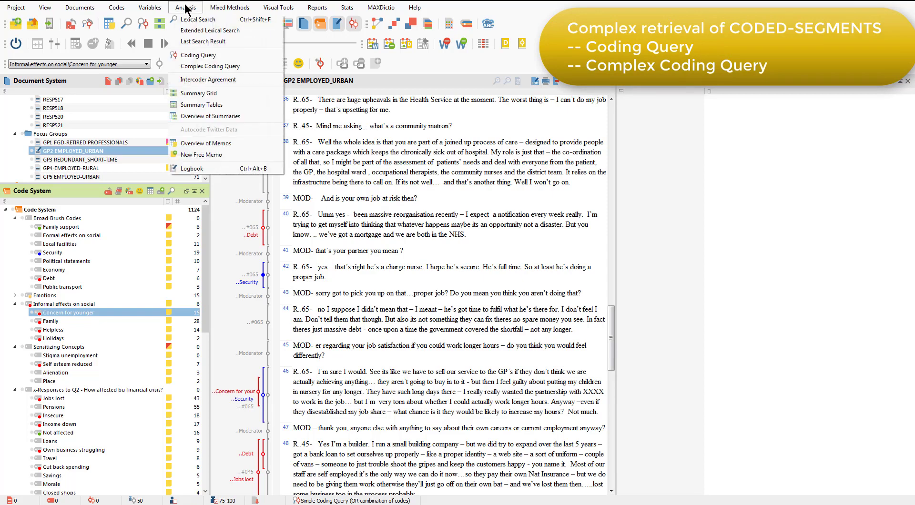
pyautogui.click(213, 66)
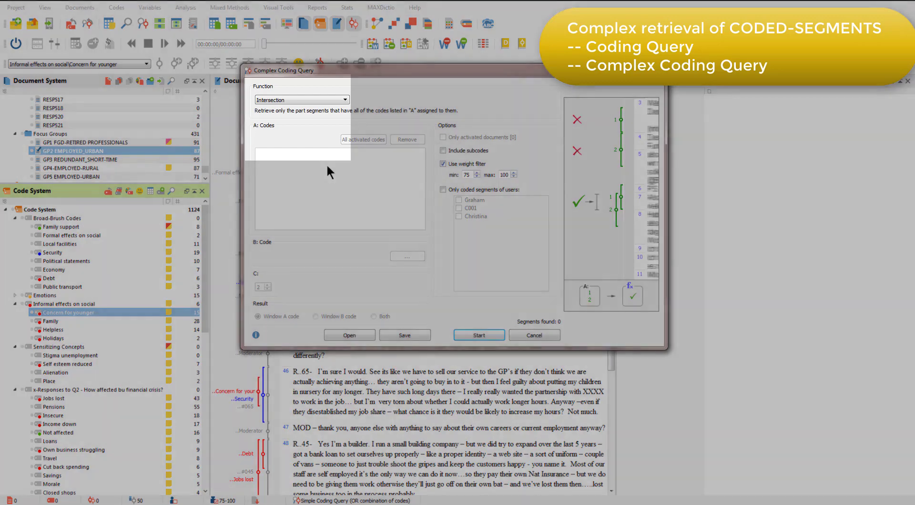
pyautogui.click(344, 100)
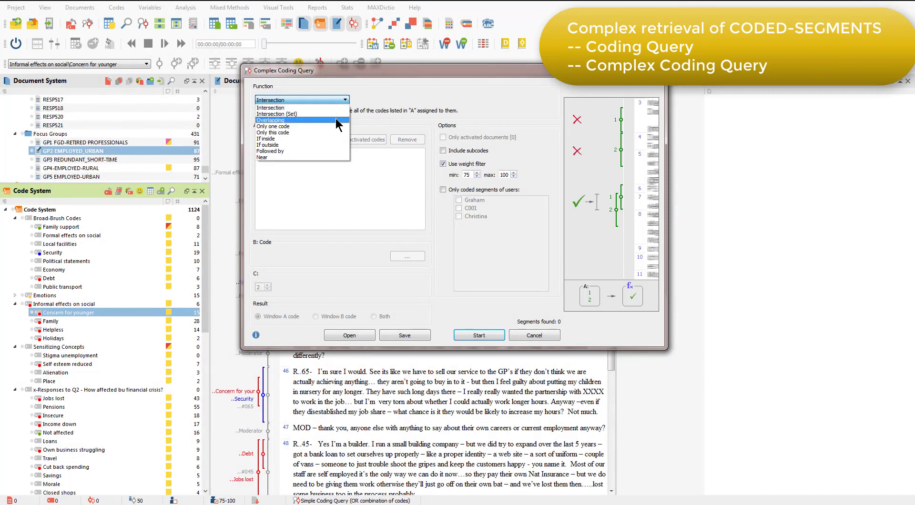
# Try the query functions Overlapping, Only this code, Followed by and Near in turn.
pyautogui.click(337, 120)
pyautogui.click(340, 100)
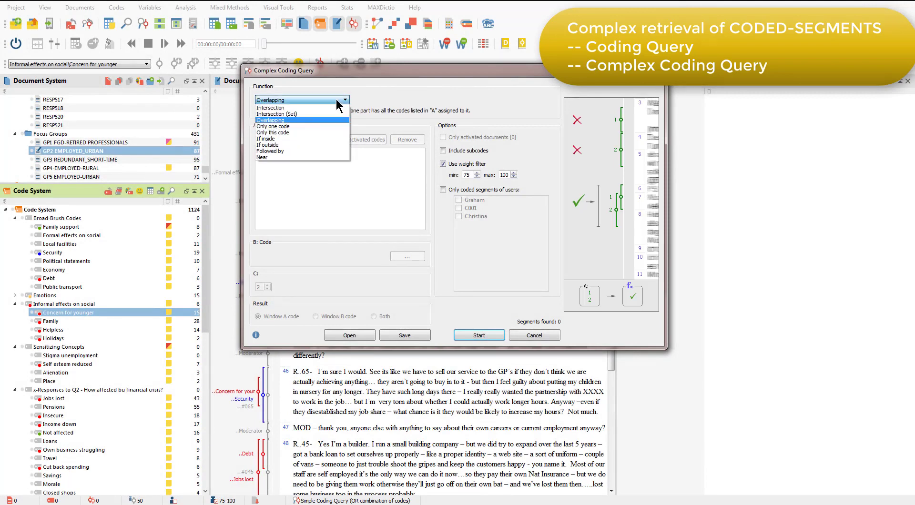
pyautogui.click(332, 133)
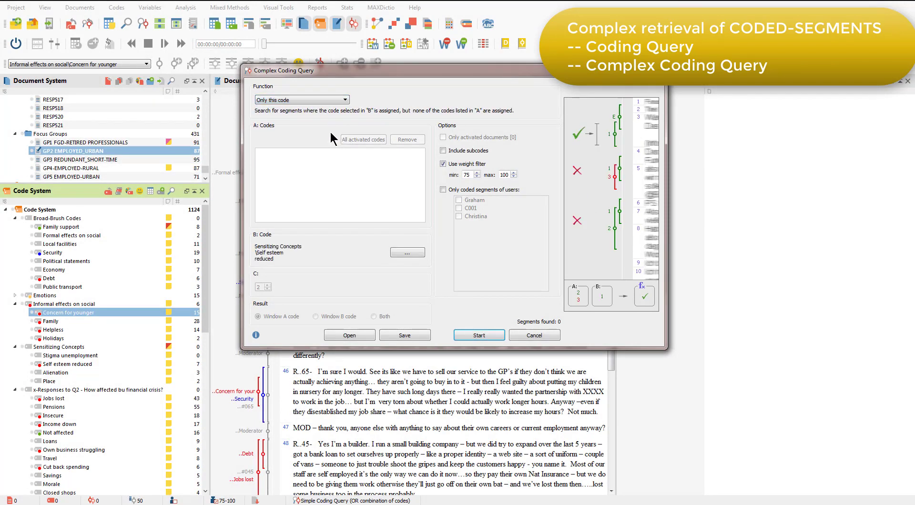
pyautogui.click(344, 100)
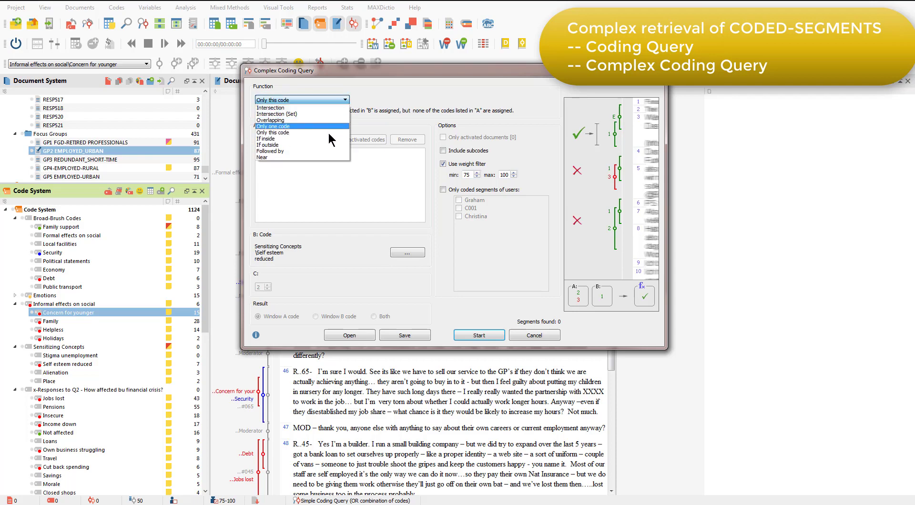
pyautogui.click(326, 150)
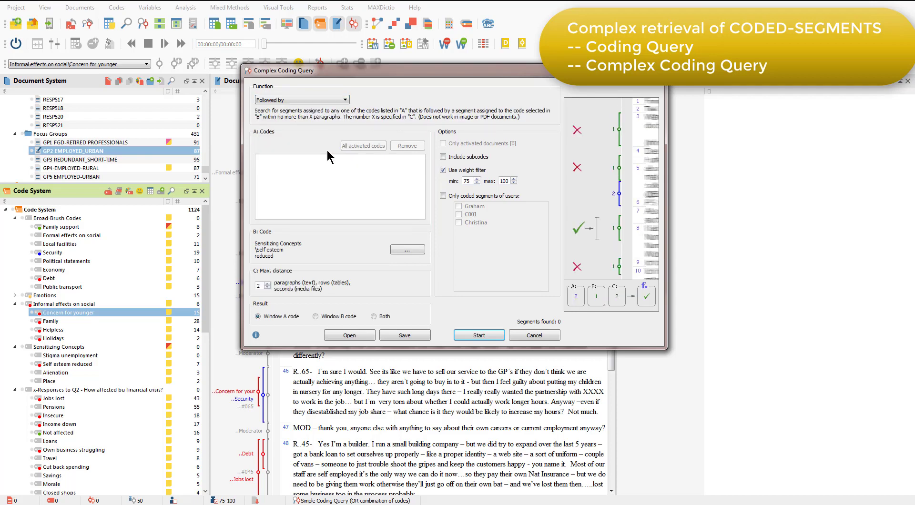
pyautogui.click(342, 100)
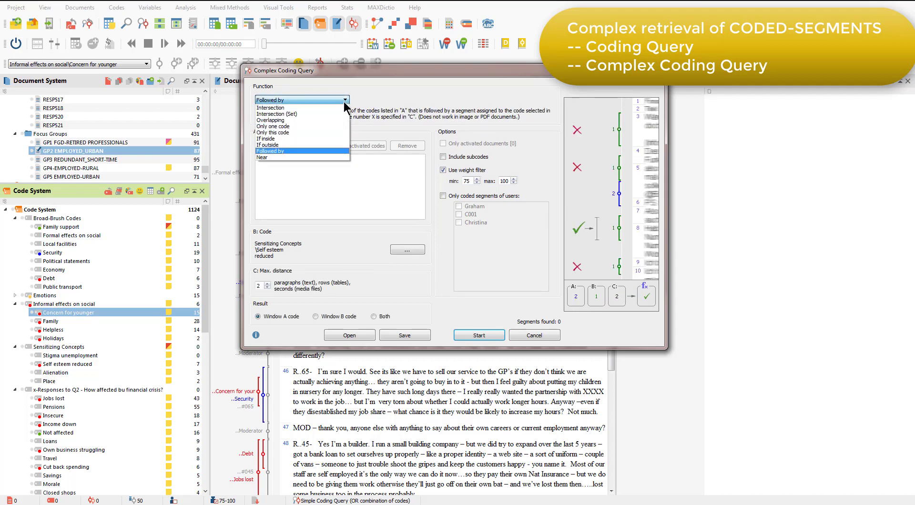
pyautogui.click(326, 158)
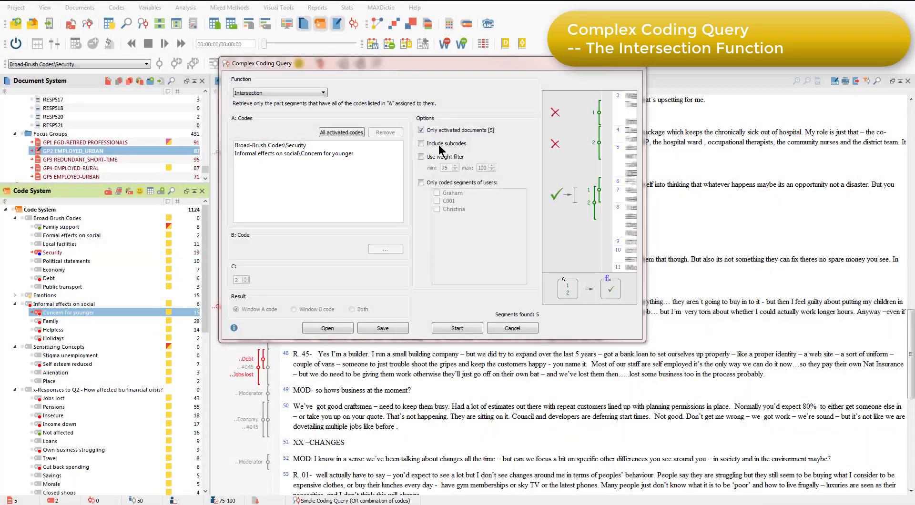
# Start the Intersection query of Security and Concern for younger, retrieving 5 segments.
pyautogui.click(457, 328)
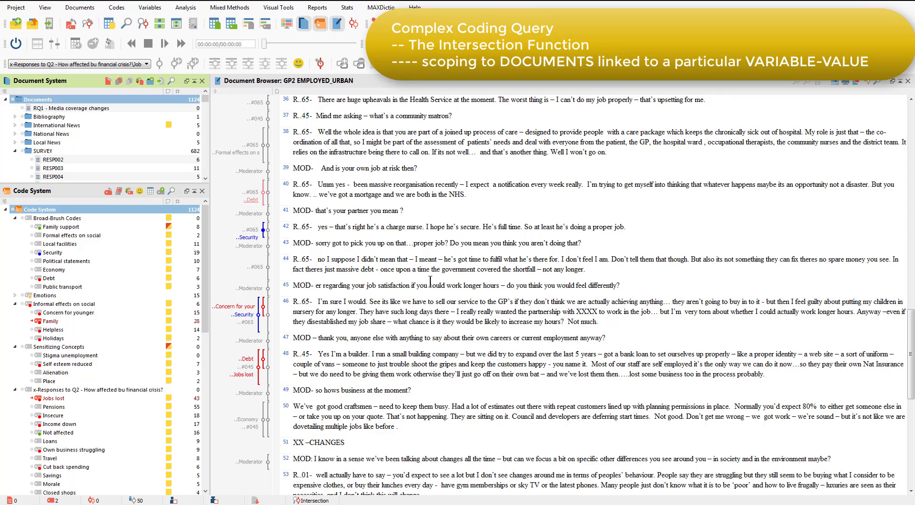
# Activate the 102 documents whose REGION variable equals URBAN.
pyautogui.rightClick(51, 100)
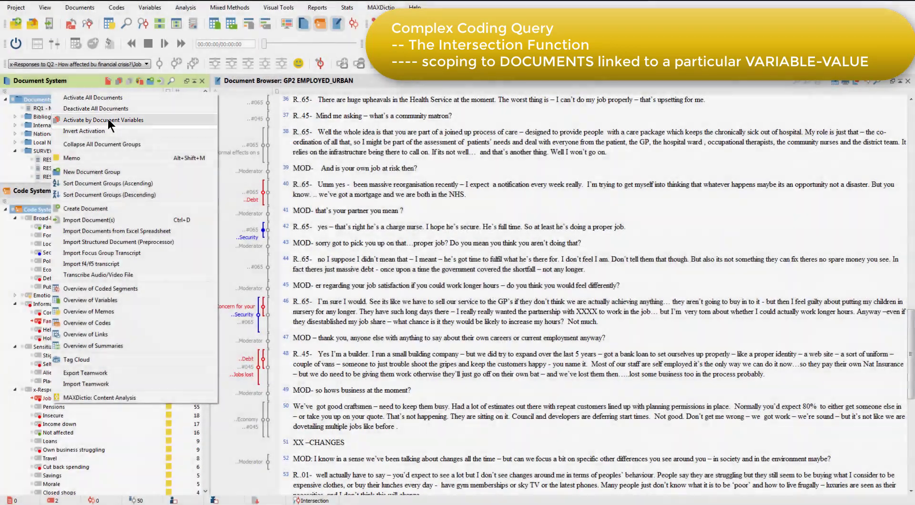
pyautogui.click(108, 121)
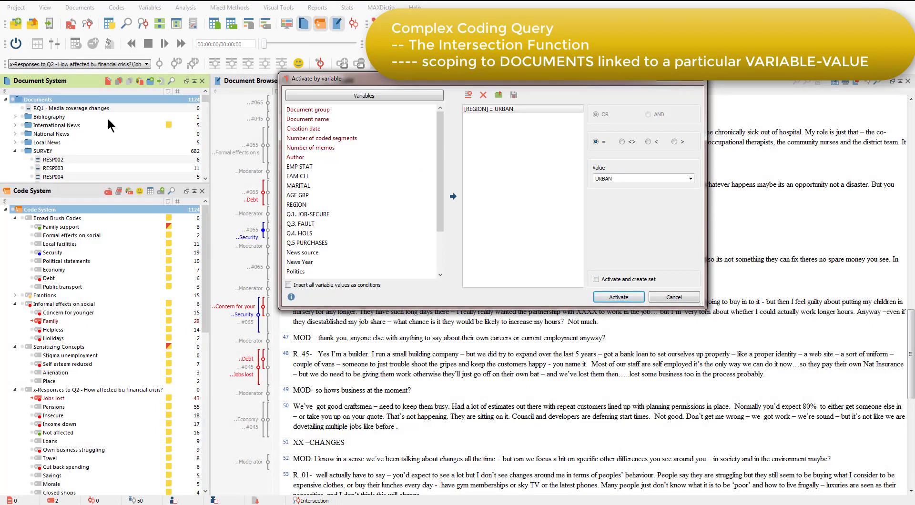
pyautogui.click(618, 297)
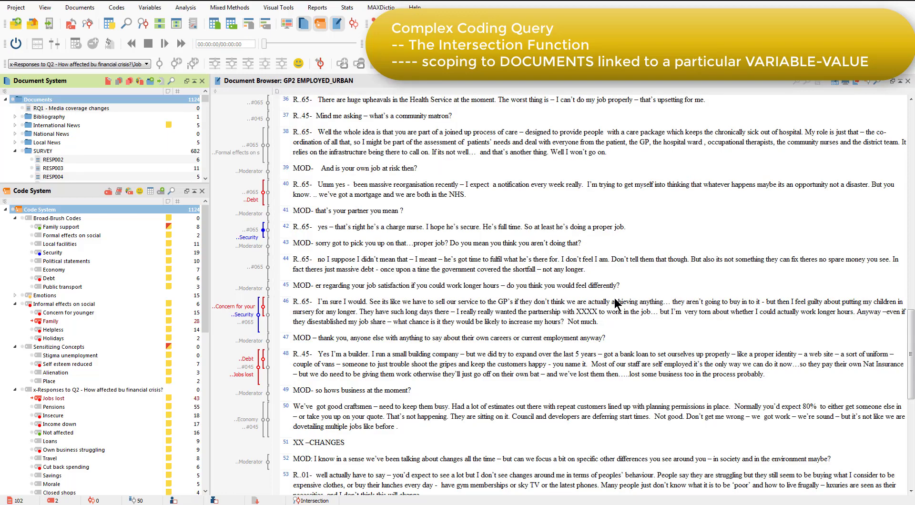
pyautogui.click(205, 178)
# Review which RESP documents are now activated, such as RESP009 to RESP012.
pyautogui.click(205, 177)
pyautogui.click(205, 178)
pyautogui.click(205, 178)
pyautogui.click(204, 177)
pyautogui.click(204, 177)
pyautogui.click(204, 177)
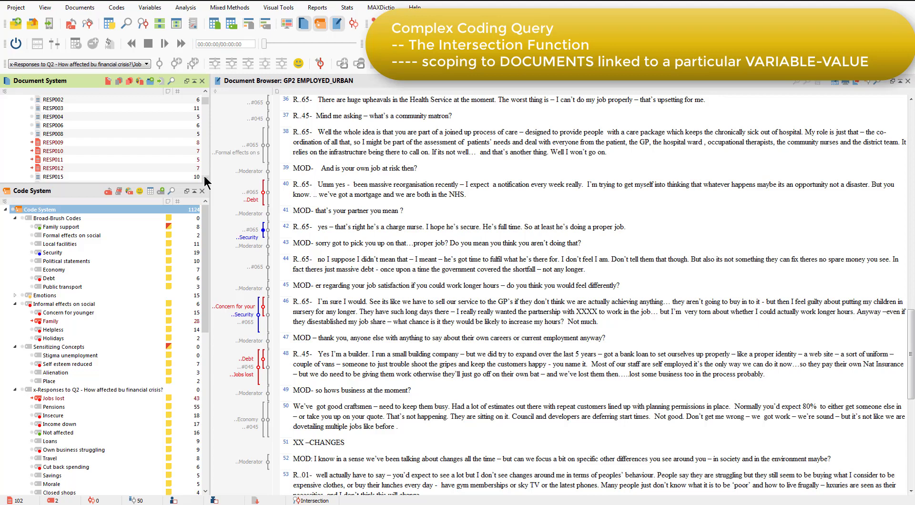
pyautogui.click(187, 9)
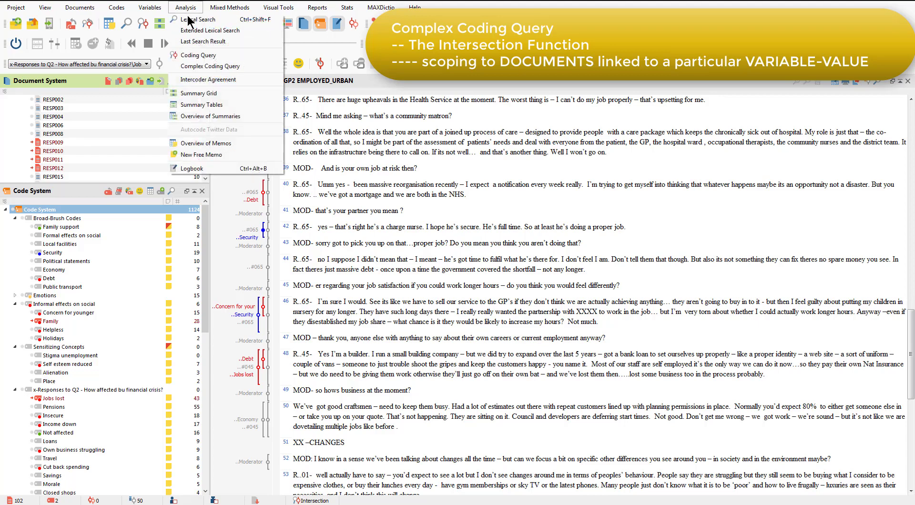
# Run a Complex Coding Query Intersection of Family and Jobs lost, finding 4 segments.
pyautogui.click(198, 66)
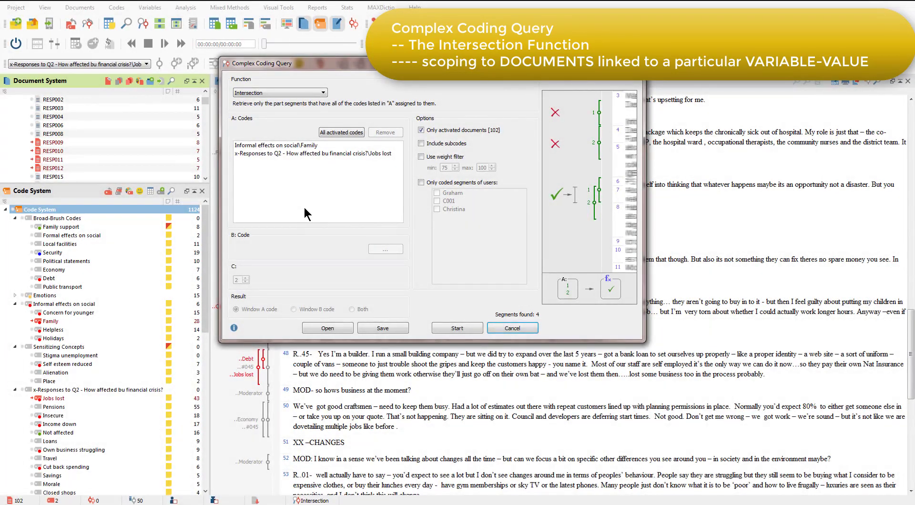
pyautogui.click(468, 329)
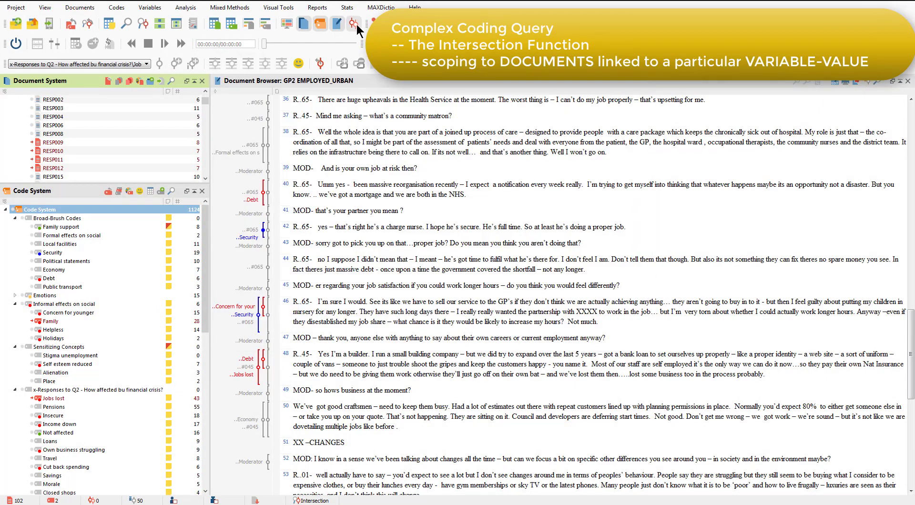
# Show the four retrieved SURVEY segments from RESP277, RESP403, RESP412 and RESP468.
pyautogui.click(355, 24)
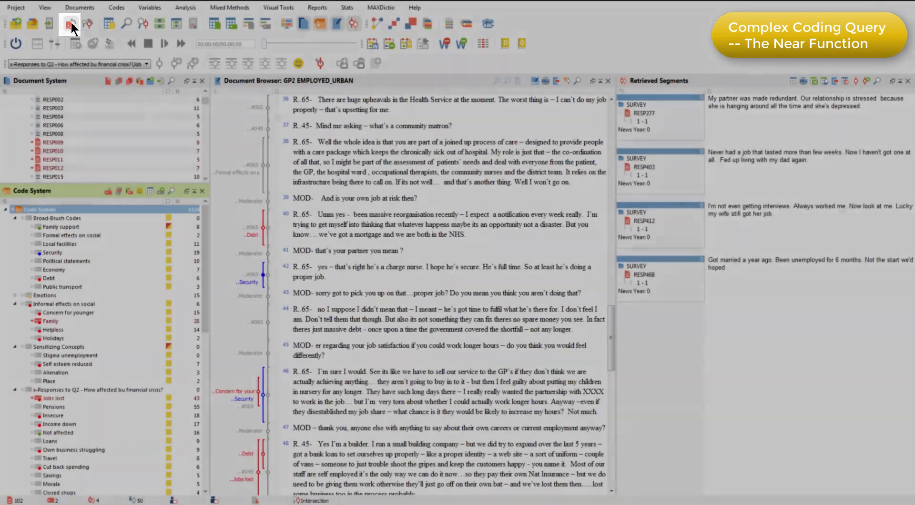
# Reset all activations, then activate only the Security and Self esteem reduced codes.
pyautogui.click(71, 27)
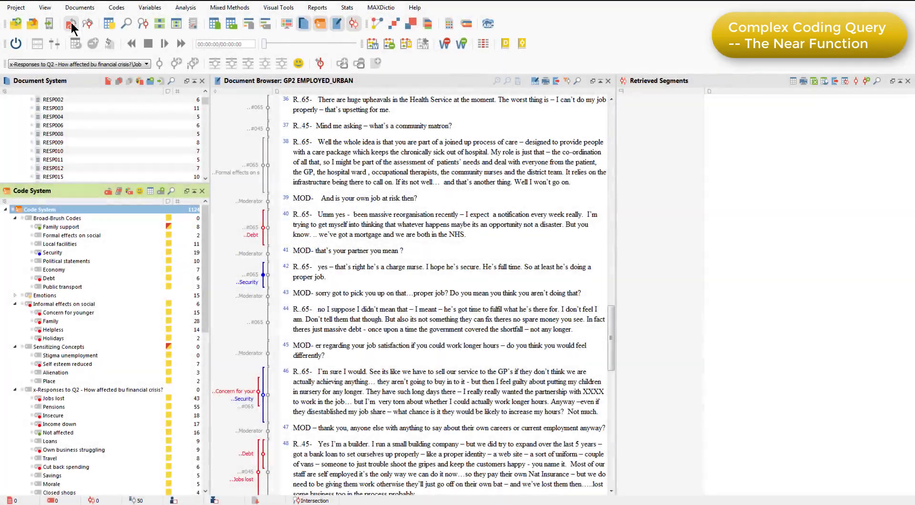
pyautogui.click(31, 253)
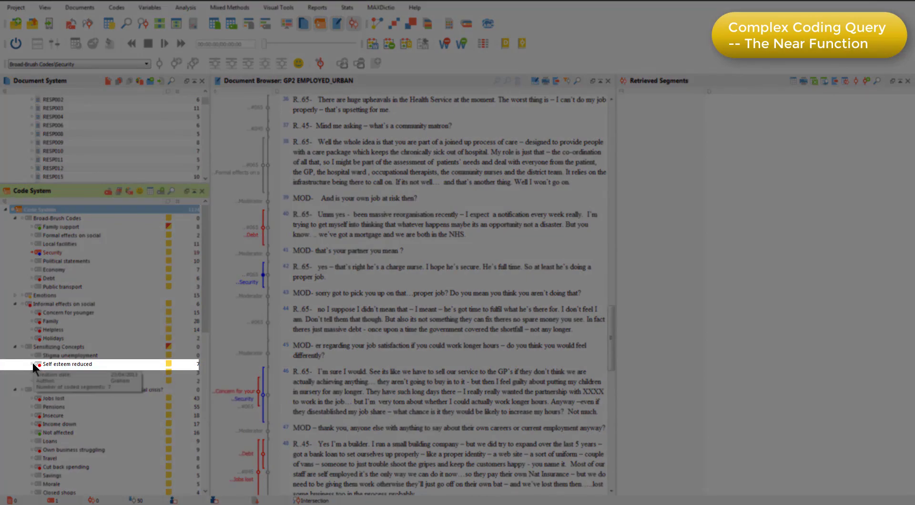
pyautogui.click(33, 363)
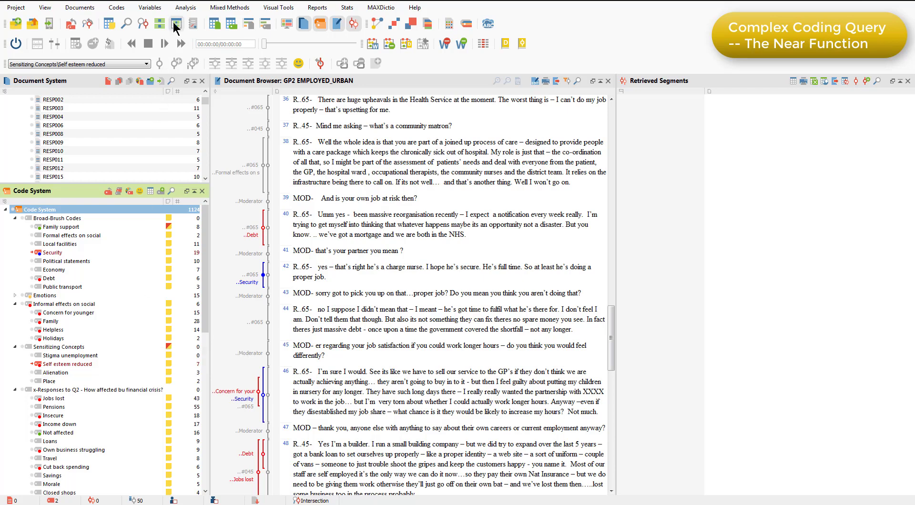
# Open the Complex Coding Query from the Analysis menu and set its function to Near.
pyautogui.click(186, 7)
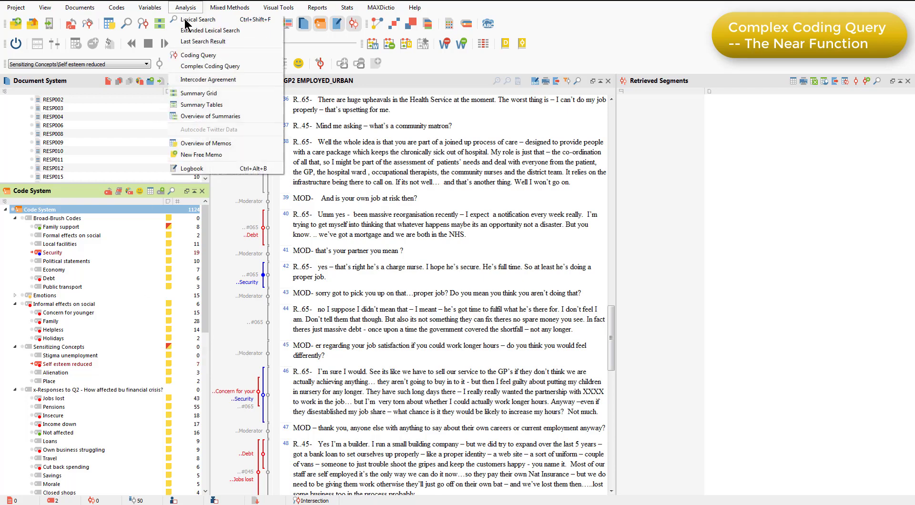
pyautogui.click(198, 66)
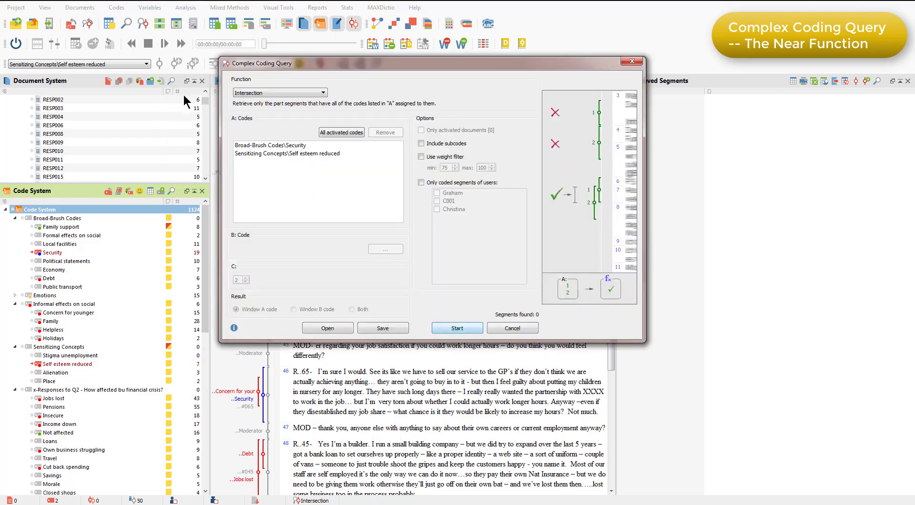
pyautogui.click(323, 94)
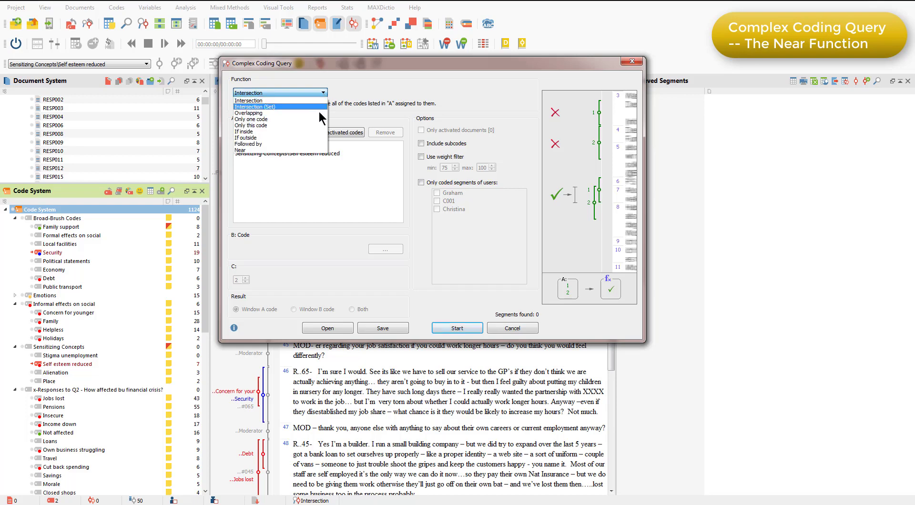
pyautogui.click(309, 150)
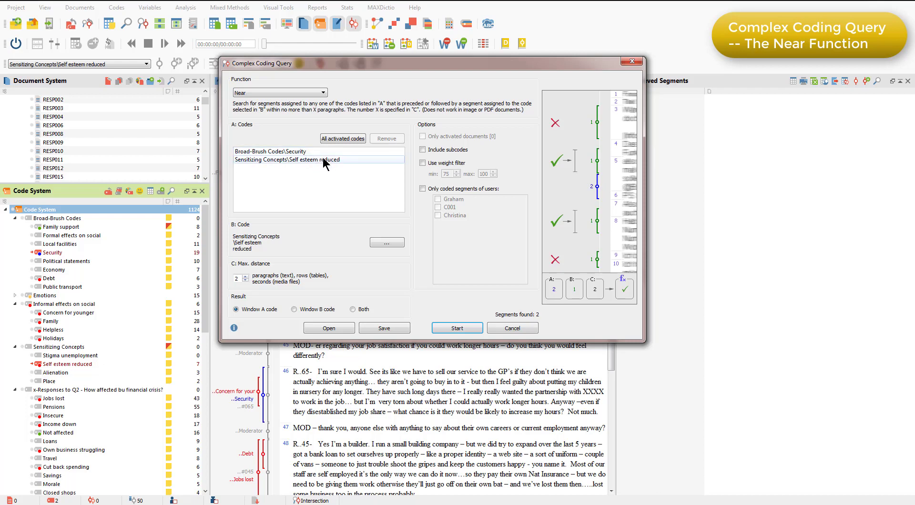
# Remove Self esteem reduced from the A codes, leaving Security with max distance 2 paragraphs.
pyautogui.click(324, 159)
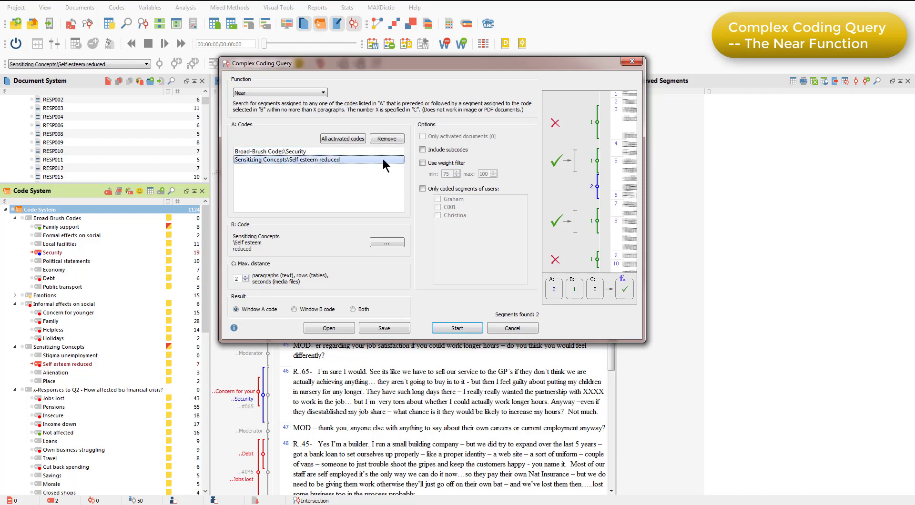
pyautogui.click(386, 139)
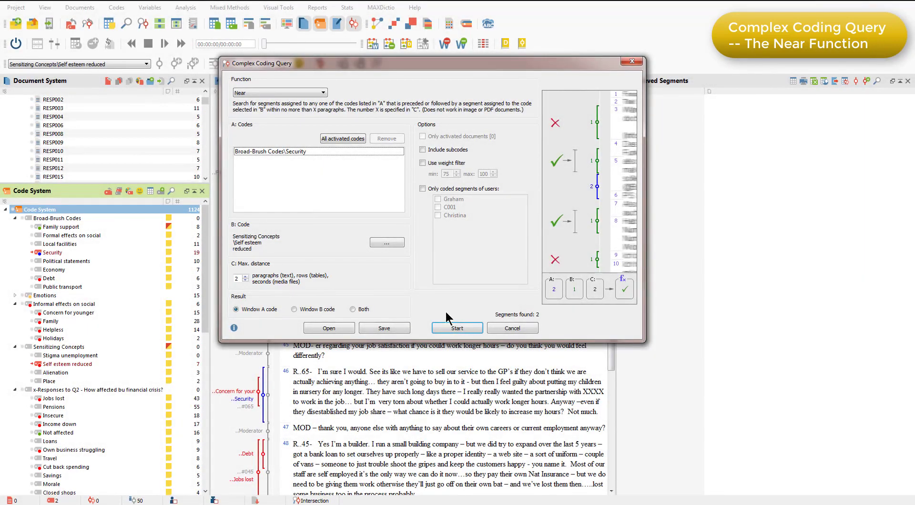
pyautogui.click(462, 331)
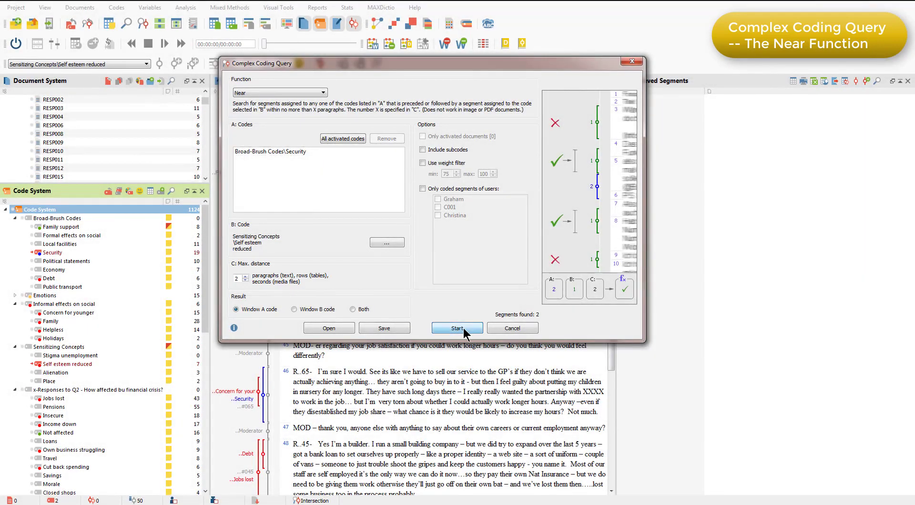
# Run the Near query and open the first Security segment in GP1 FGD-RETIRED PROFESSIONALS.
pyautogui.click(462, 330)
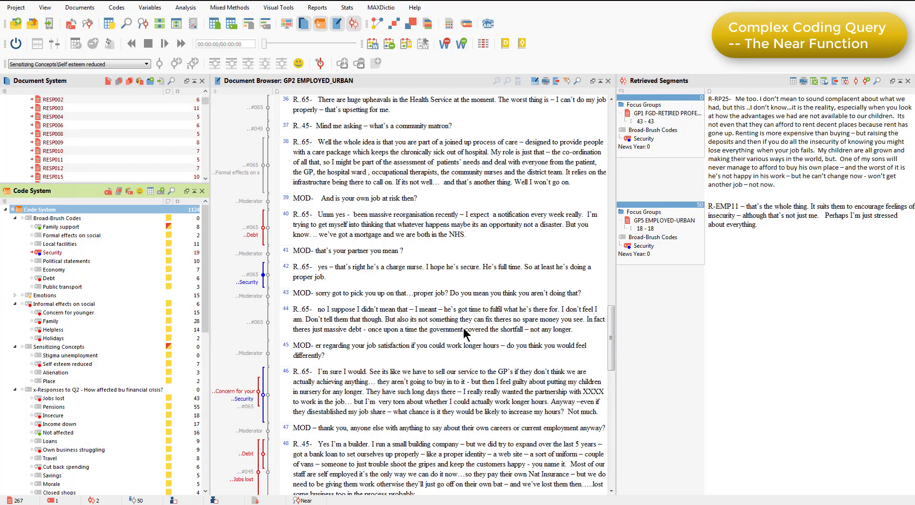
pyautogui.moveTo(652, 140)
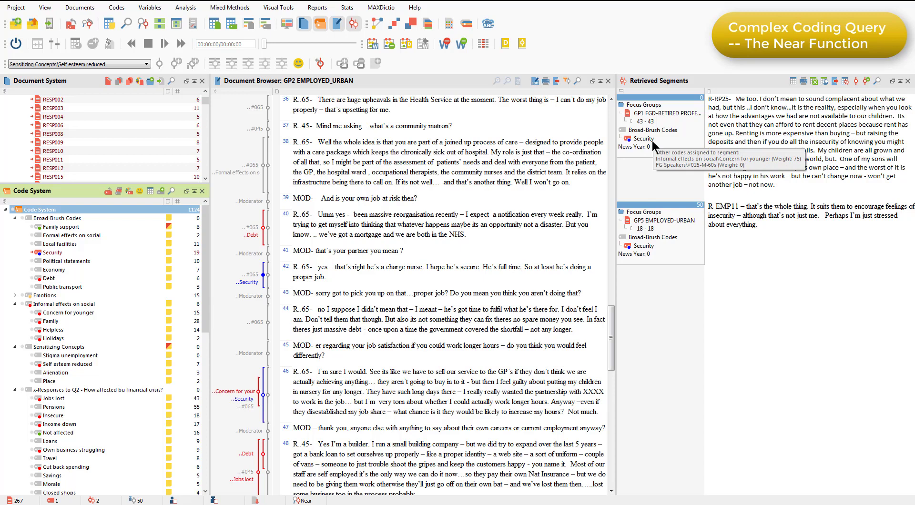
pyautogui.click(652, 141)
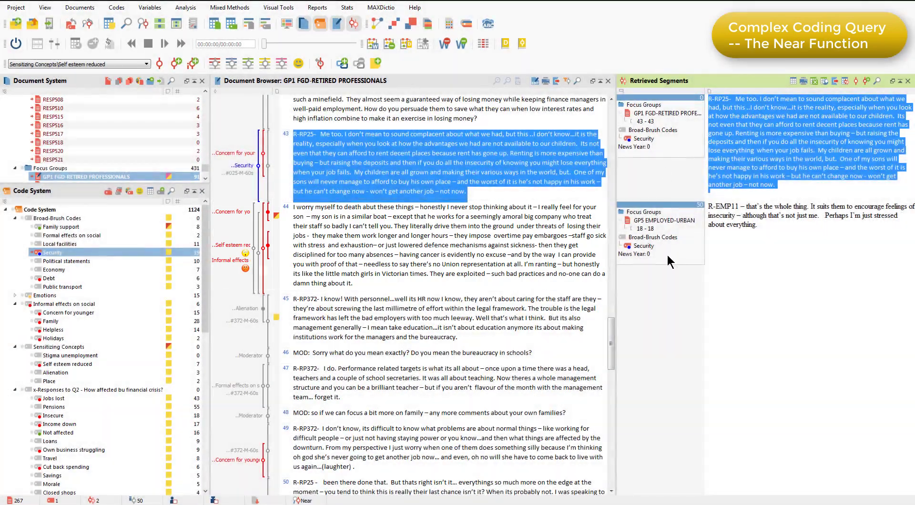
# Open the second Security segment in GP5 EMPLOYED-URBAN and scroll up to the preceding paragraphs.
pyautogui.moveTo(667, 256)
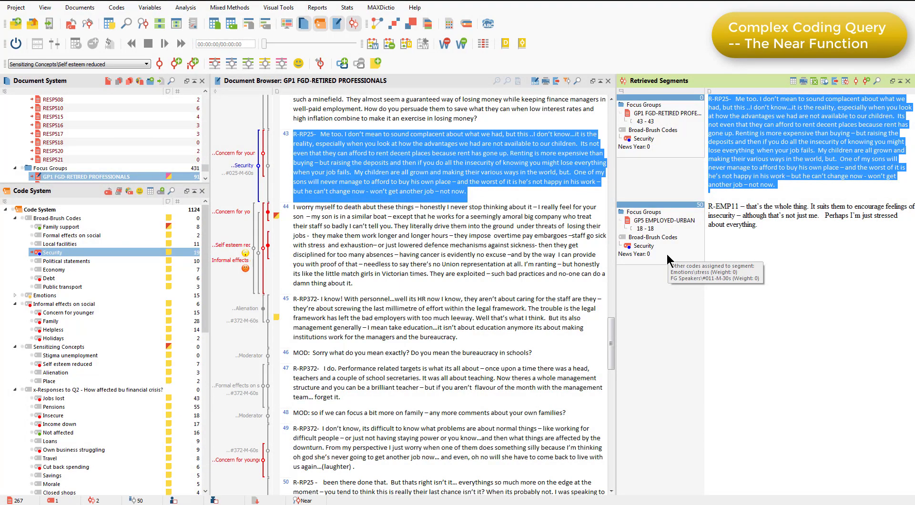
pyautogui.click(668, 259)
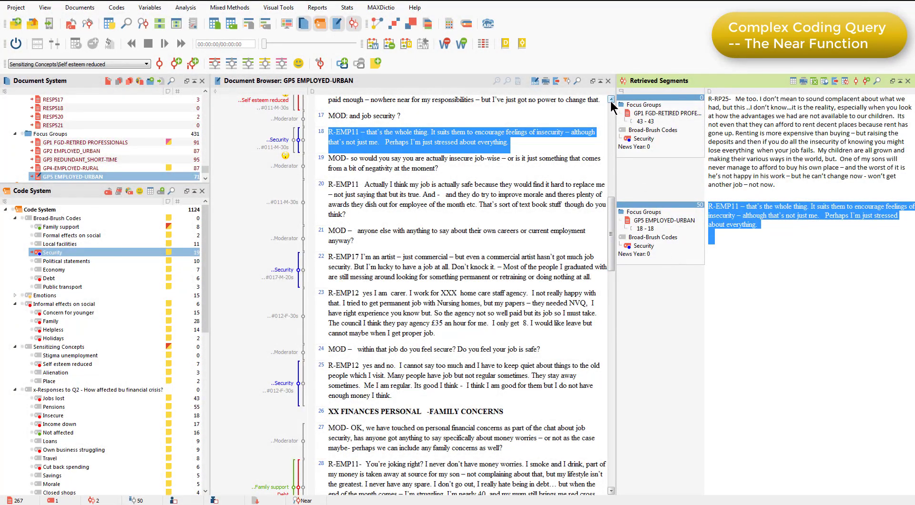
pyautogui.click(611, 99)
pyautogui.click(611, 99)
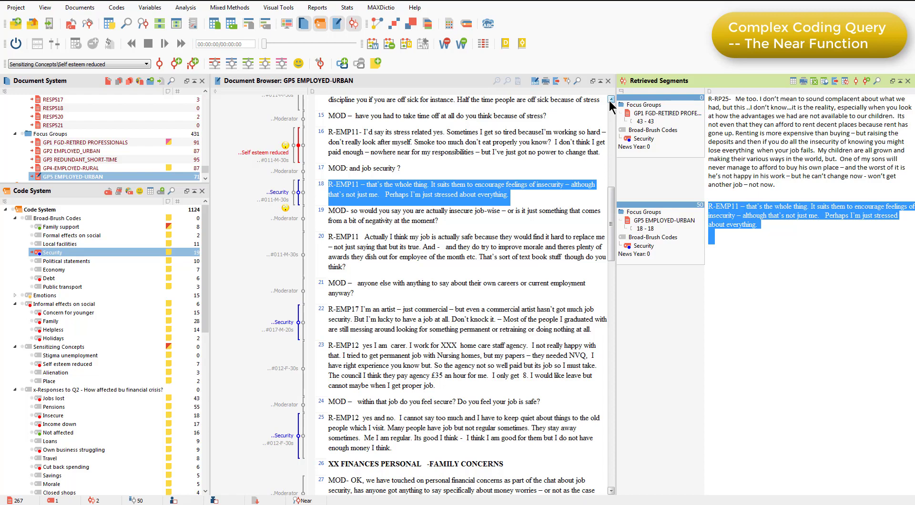
# Rerun the Near query with Result set to Window B code, listing Self esteem reduced segments.
pyautogui.click(183, 11)
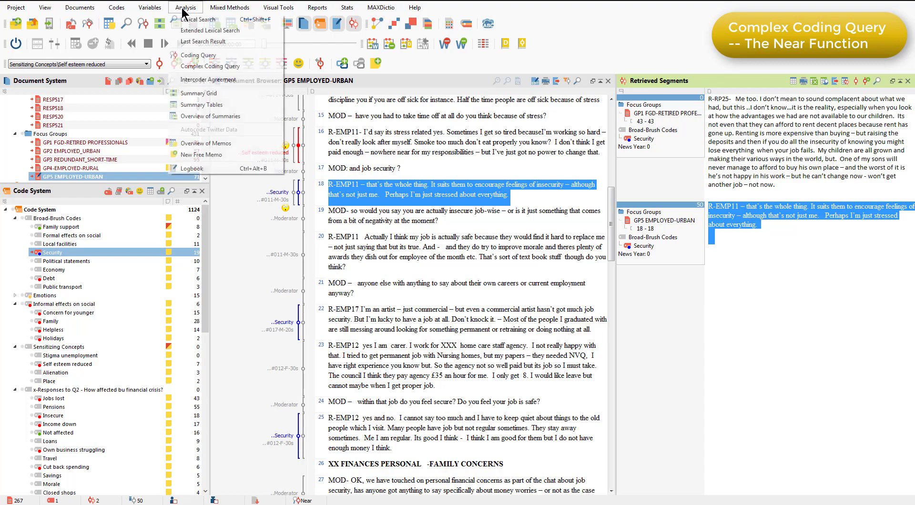
pyautogui.click(212, 68)
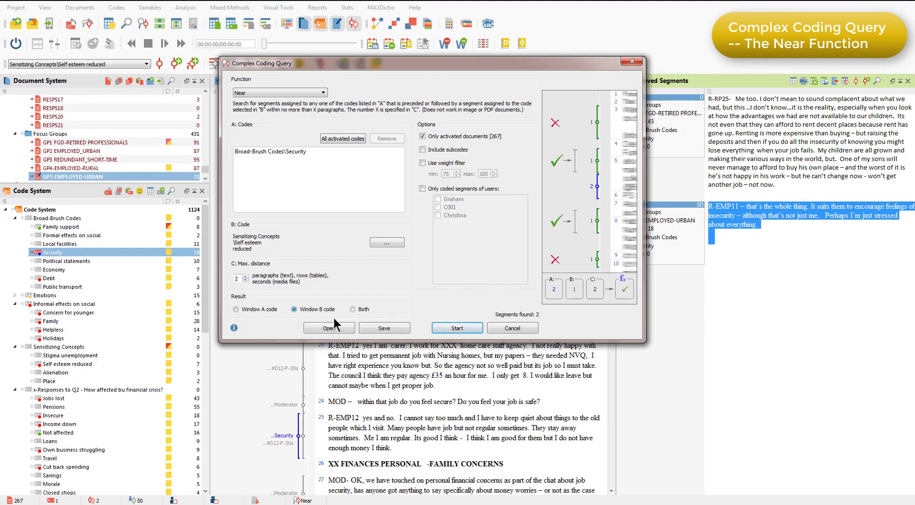
pyautogui.click(472, 332)
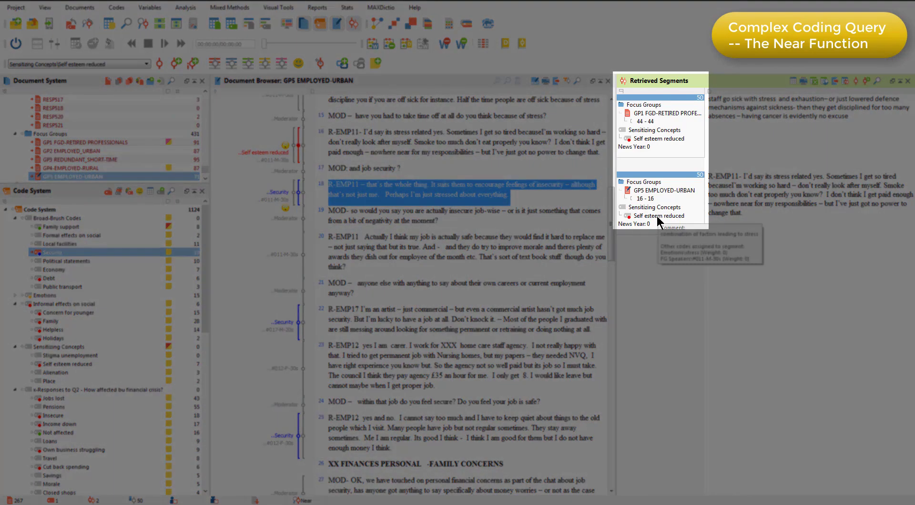
# Review both Self esteem reduced segments, then rerun the Near query with Result set to Both.
pyautogui.click(658, 216)
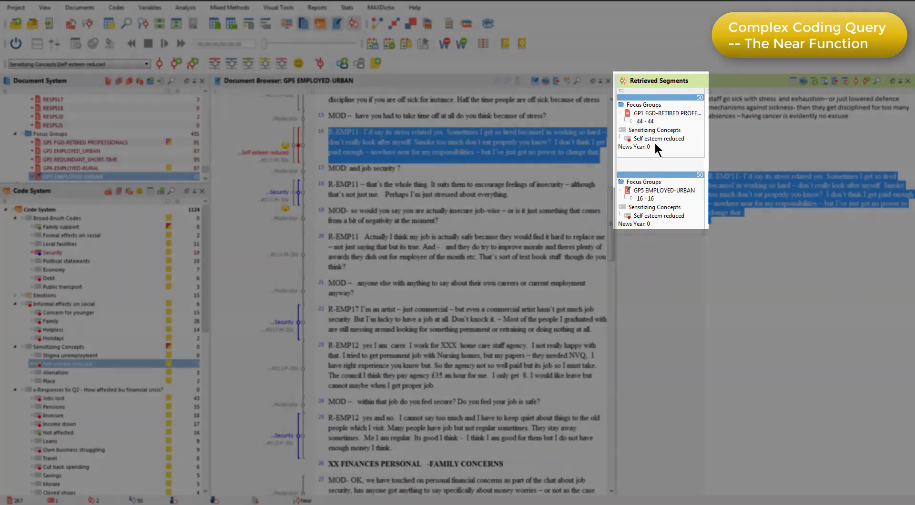
pyautogui.click(655, 146)
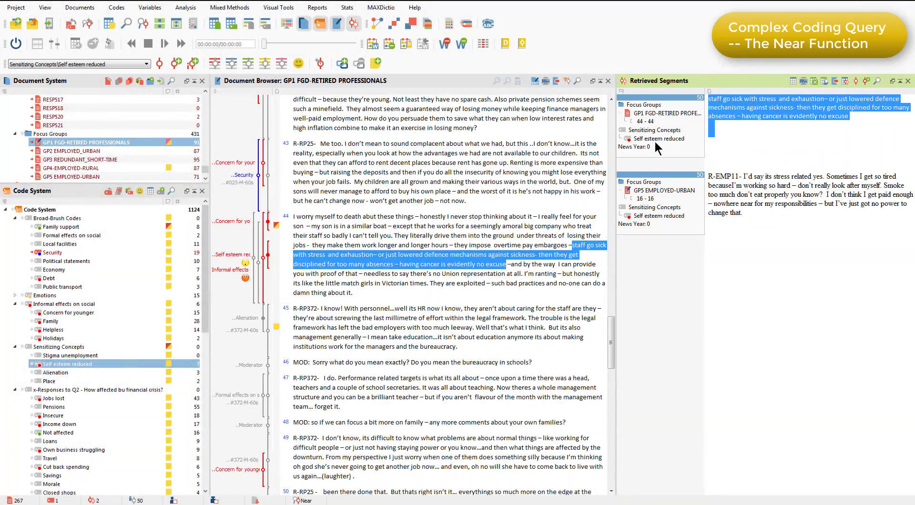
pyautogui.click(182, 7)
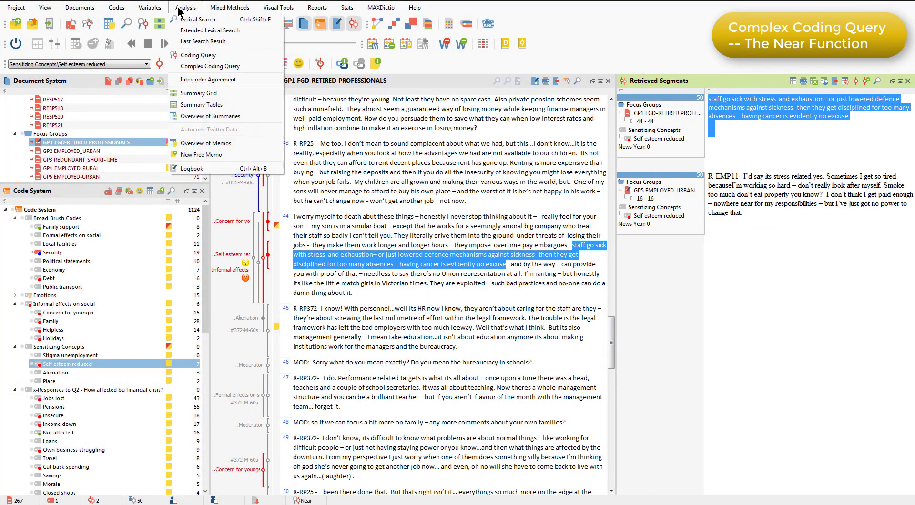
pyautogui.click(202, 66)
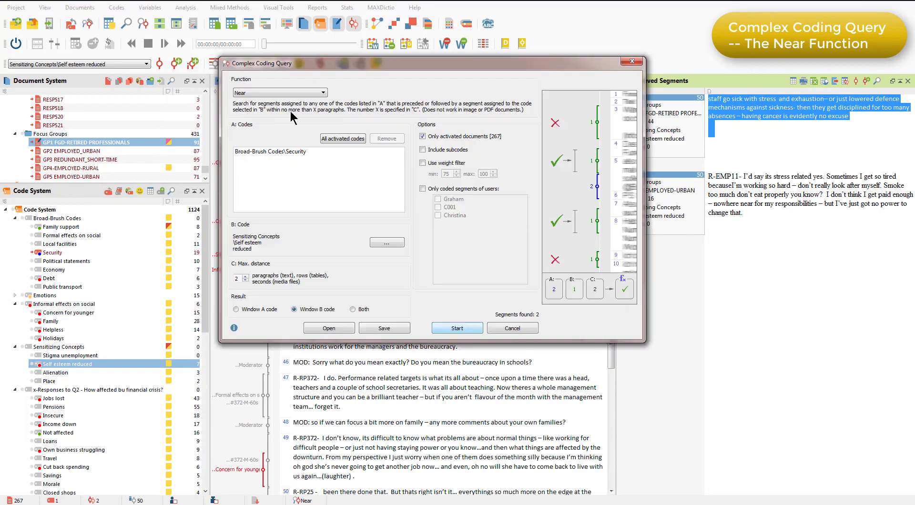
pyautogui.click(363, 310)
pyautogui.click(468, 333)
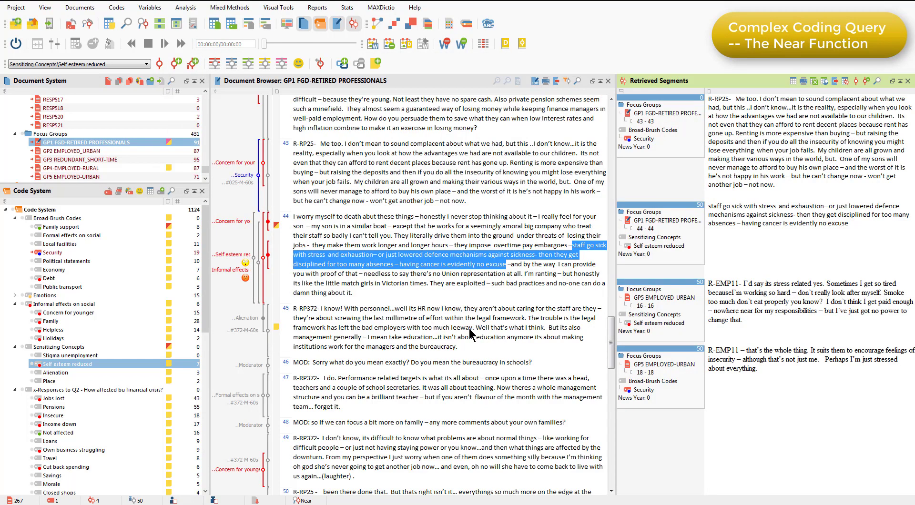